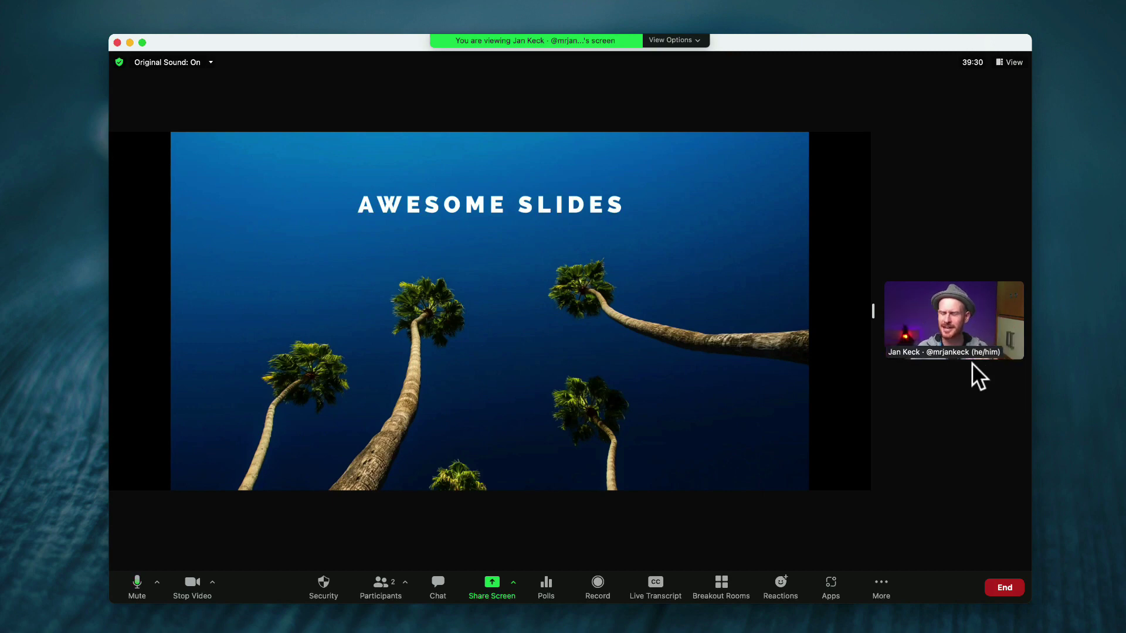
Widen the participant video panel beside the shared screen to enlarge the presenter's camera.
left_click_drag(872, 302, 406, 334)
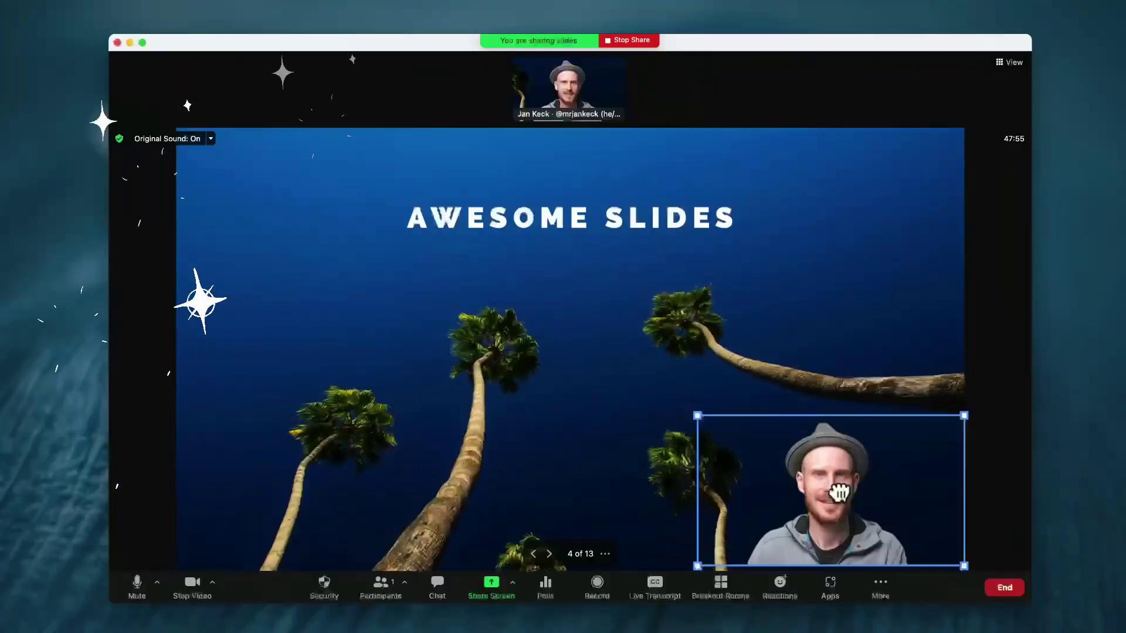
Move the presenter video to the slide centre and resize it to fill the area below the title.
left_click_drag(837, 485, 668, 419)
left_click_drag(527, 343, 123, 138)
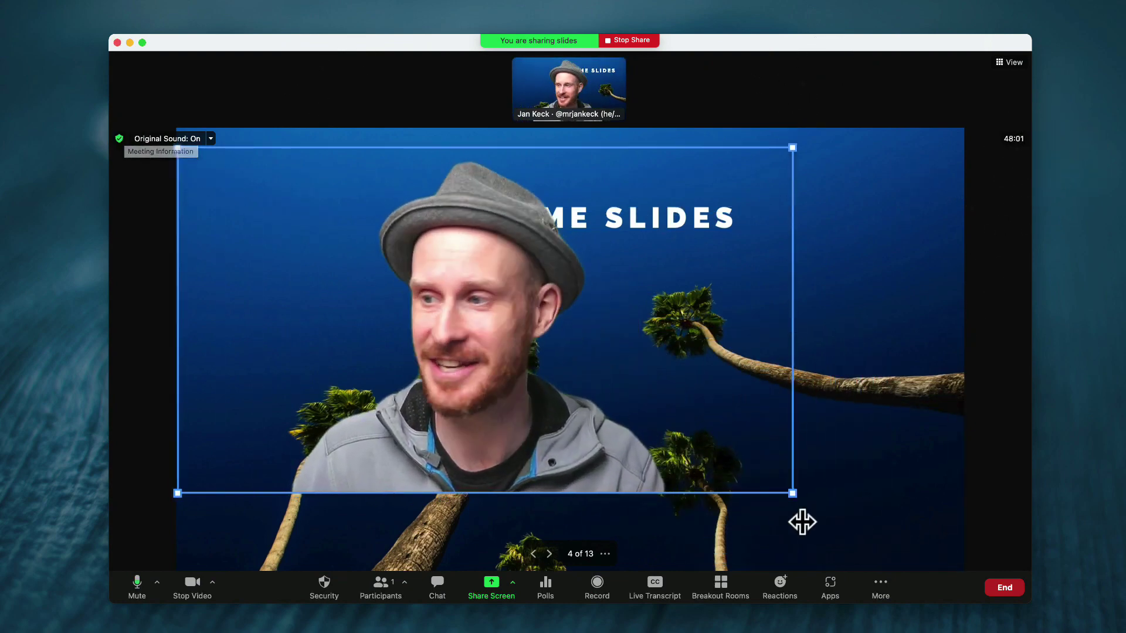
left_click_drag(793, 492, 1008, 620)
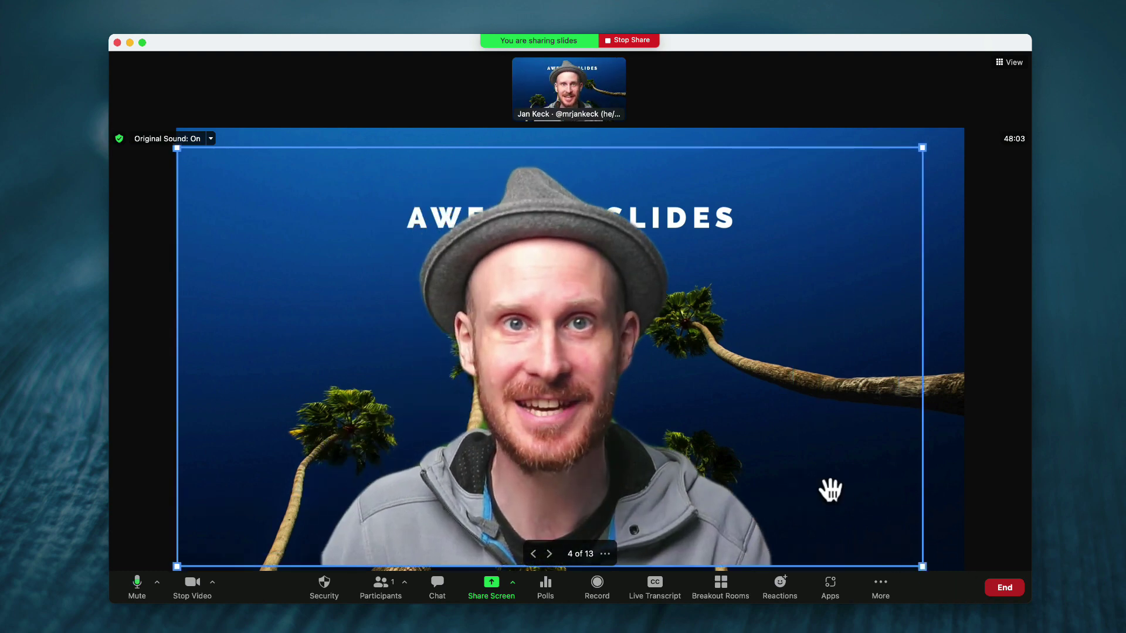
mouse_move(576, 420)
left_mouse_down()
mouse_move(802, 432)
mouse_move(590, 432)
left_mouse_up()
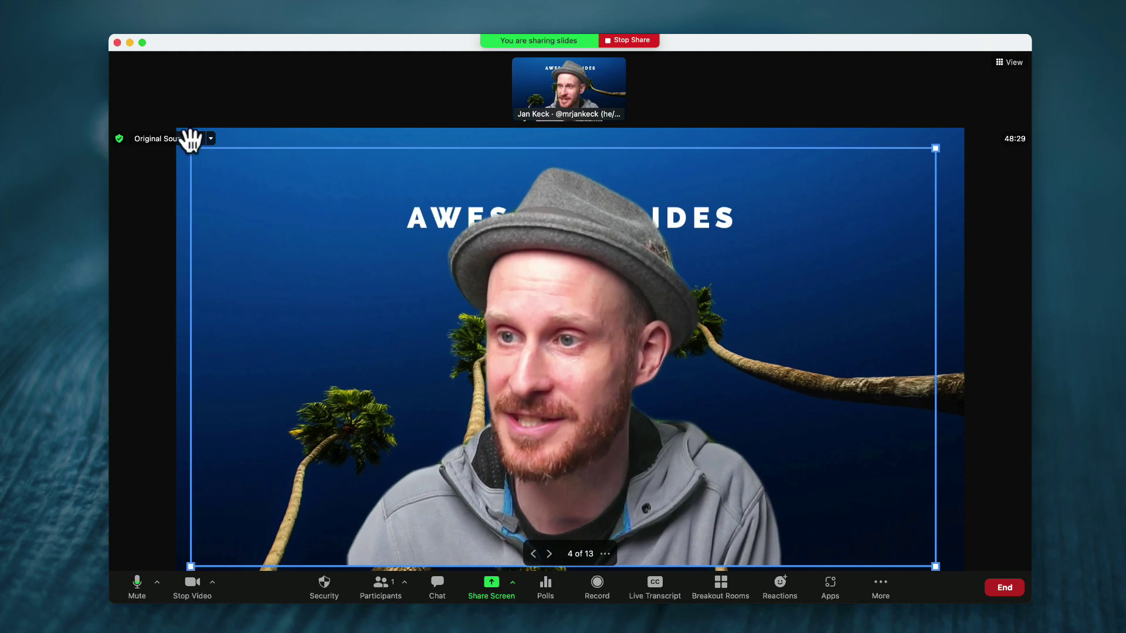
left_click_drag(190, 146, 483, 315)
left_click_drag(645, 354, 351, 400)
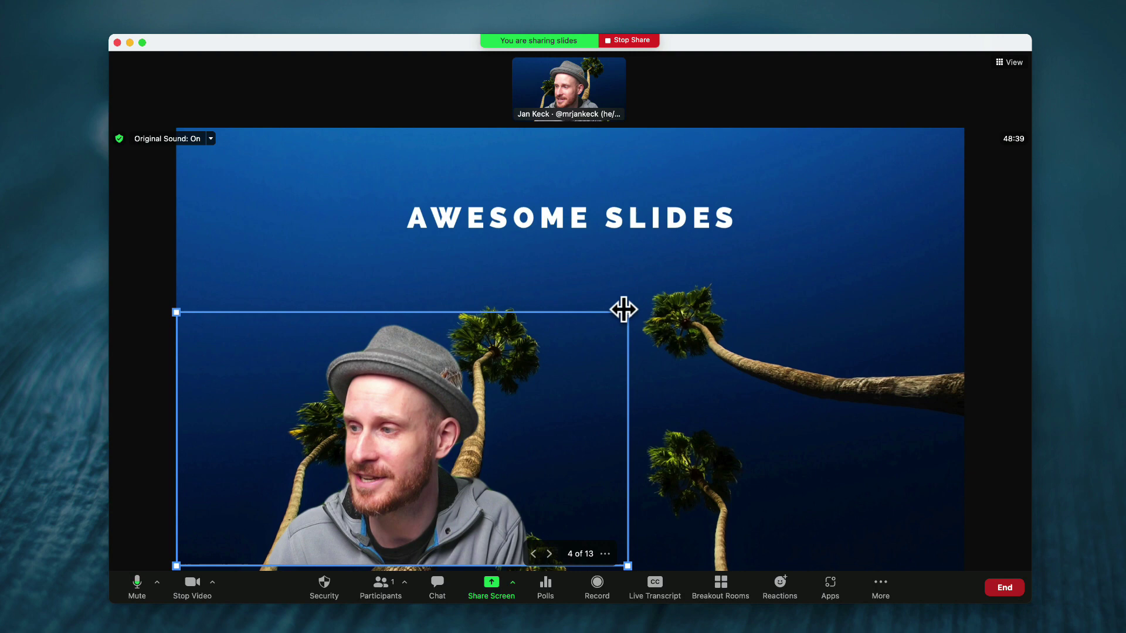
left_click_drag(627, 312, 784, 207)
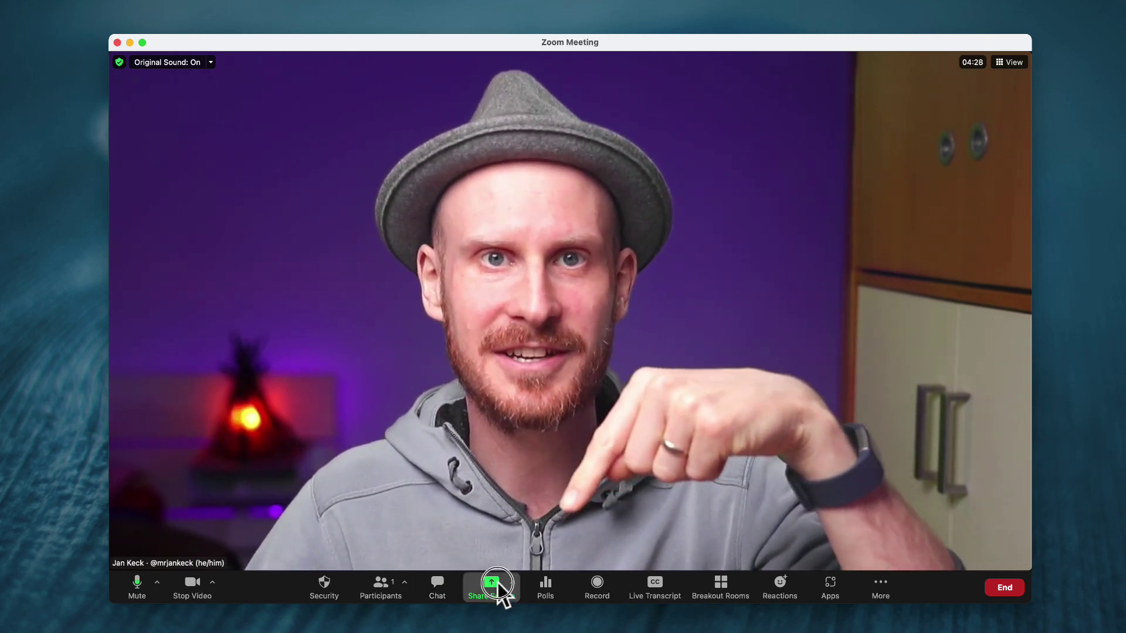
Choose Slides as Virtual Background from the Advanced share options to bring up the file picker.
left_click(491, 584)
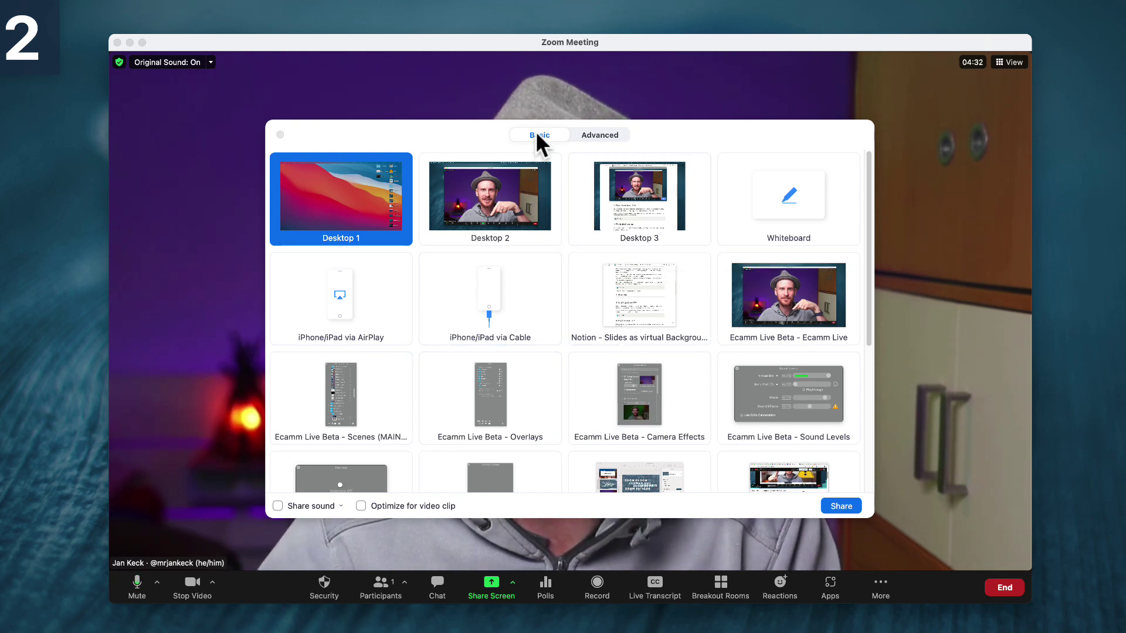
left_click(580, 126)
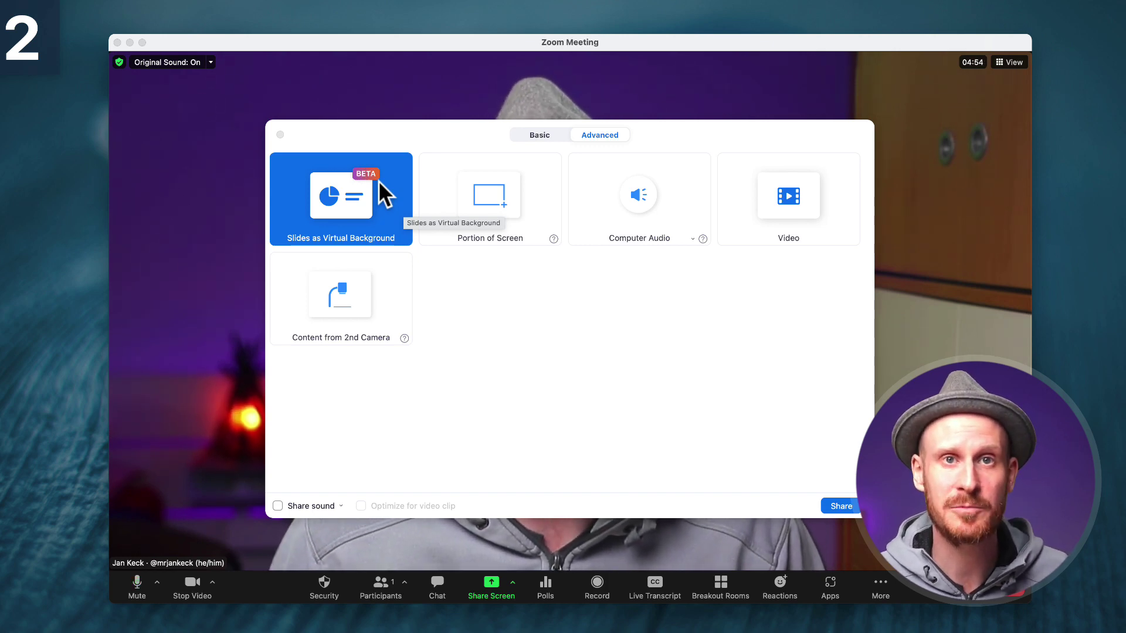
double_click(353, 198)
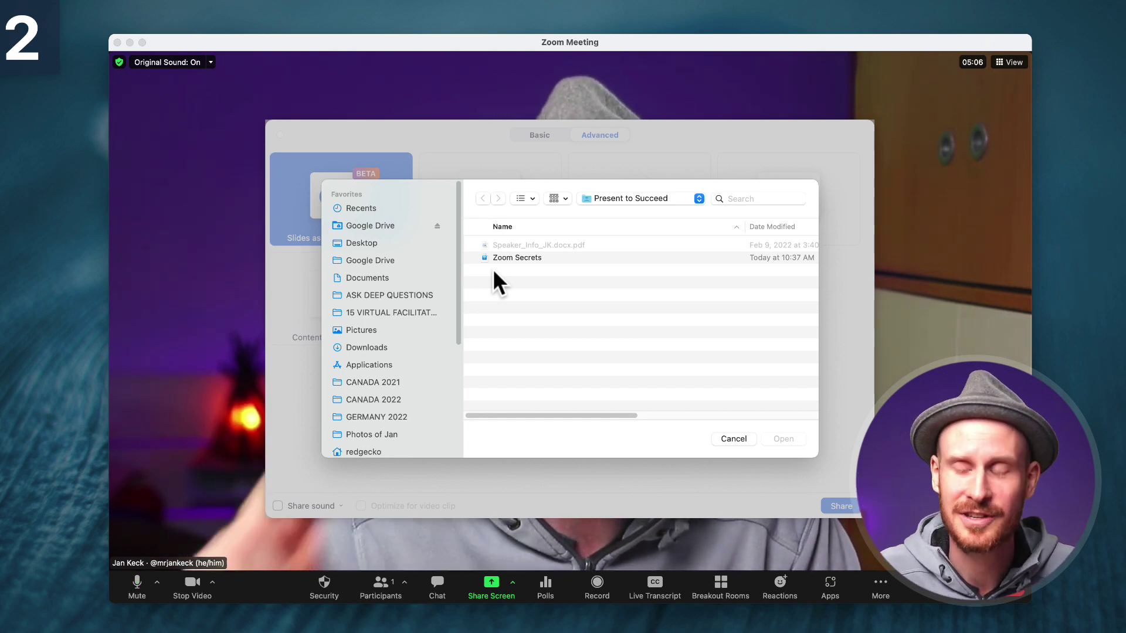
Open the Zoom Secrets presentation from the Present to Succeed folder to share as slides.
left_click(506, 259)
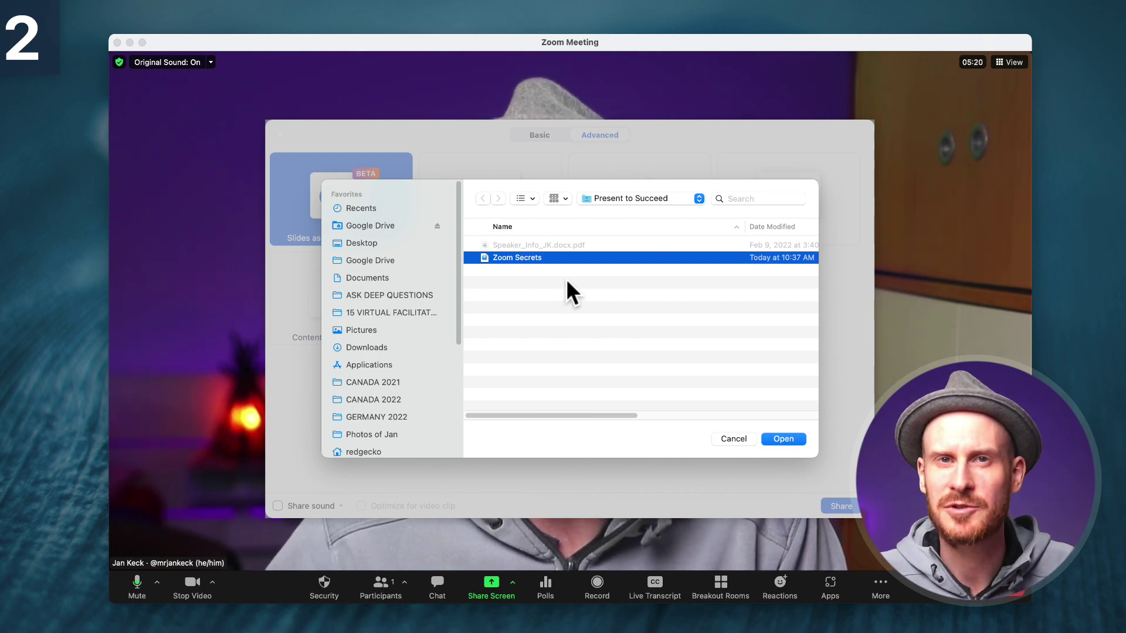
double_click(534, 256)
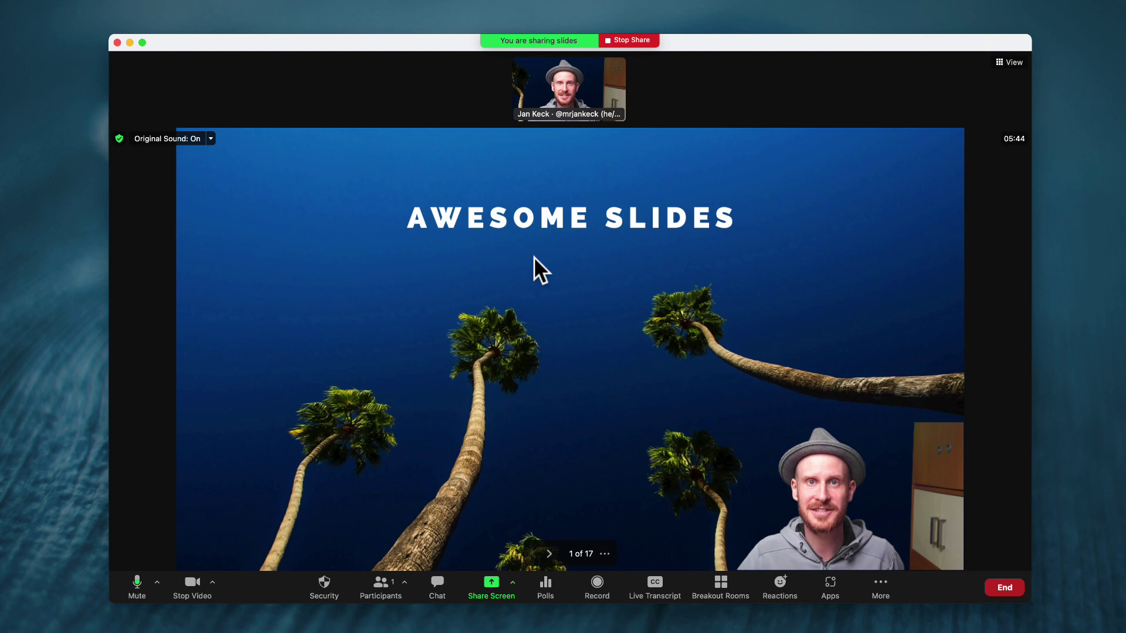
Move the presenter video from the lower-right corner to the middle of slide 1.
left_click(817, 503)
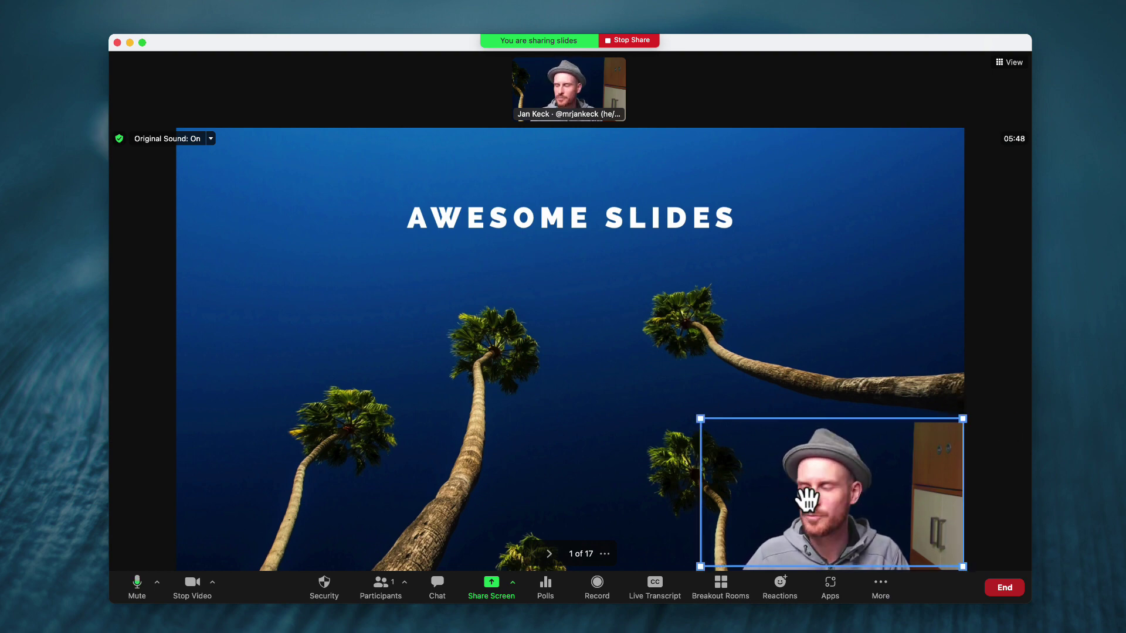
left_click_drag(808, 499, 432, 439)
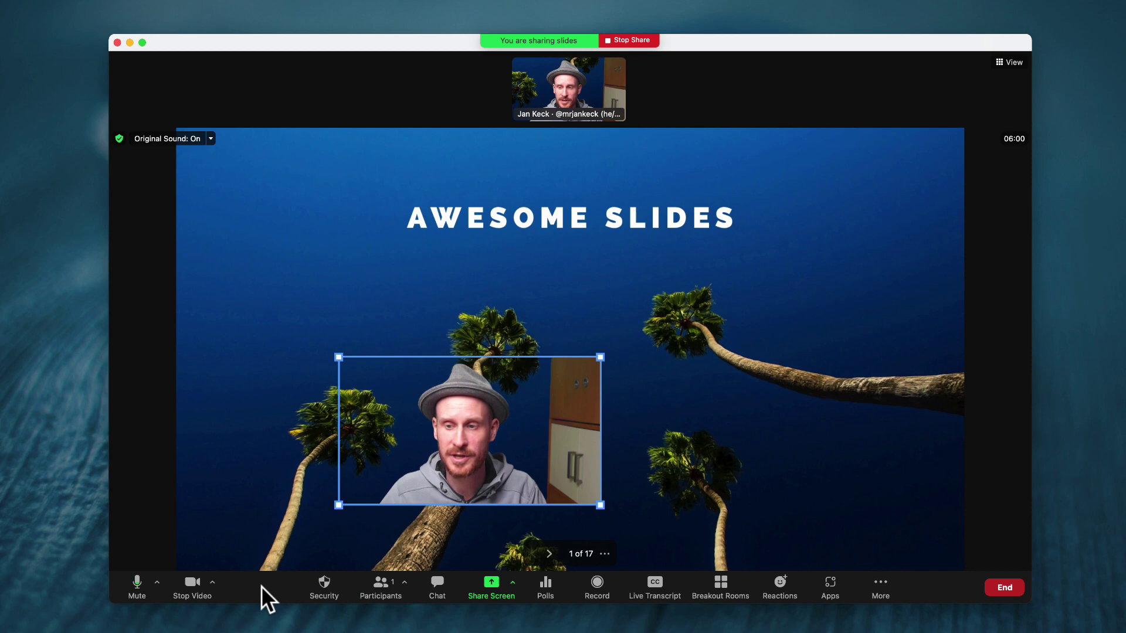
Turn on 'I have a green screen' in Background & Effects, then reposition the presenter video on the slide.
left_click(213, 583)
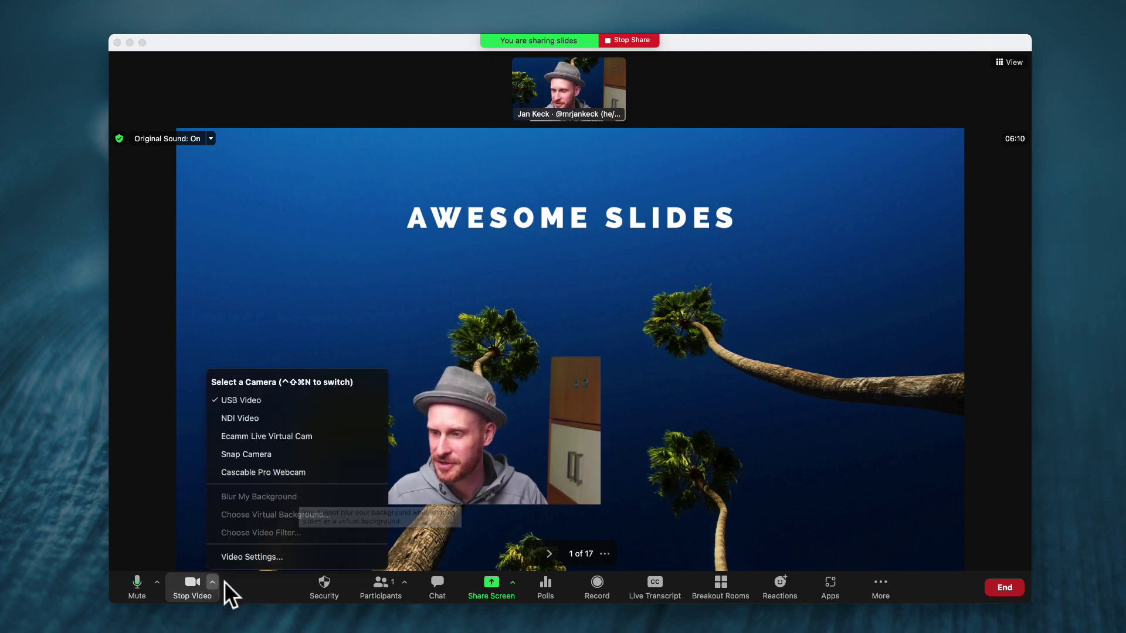
left_click(241, 557)
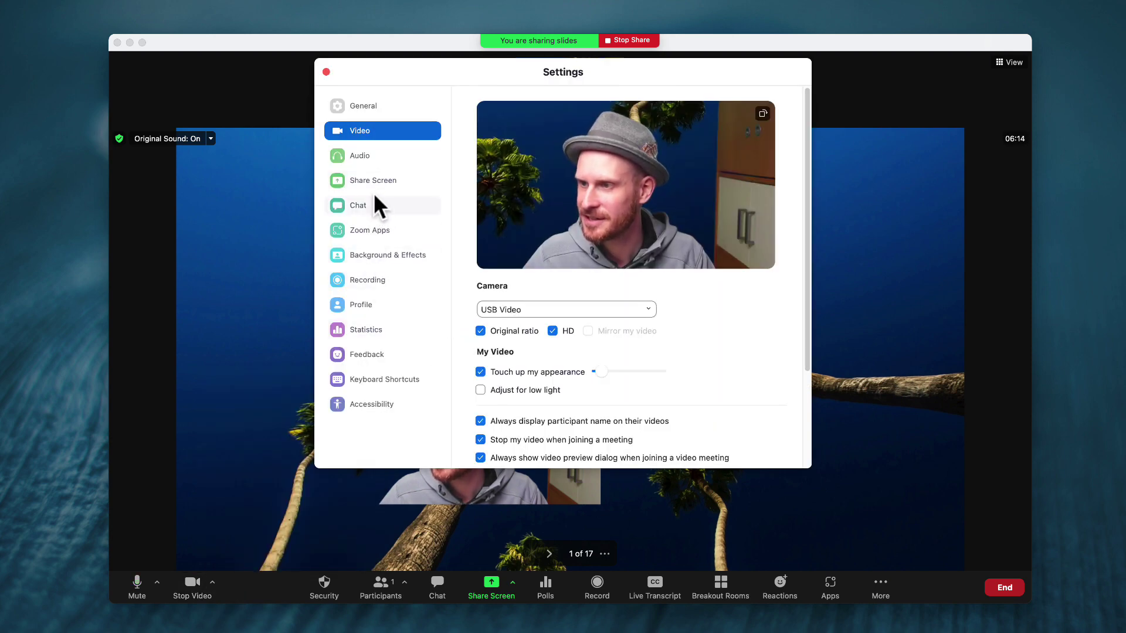
left_click(377, 255)
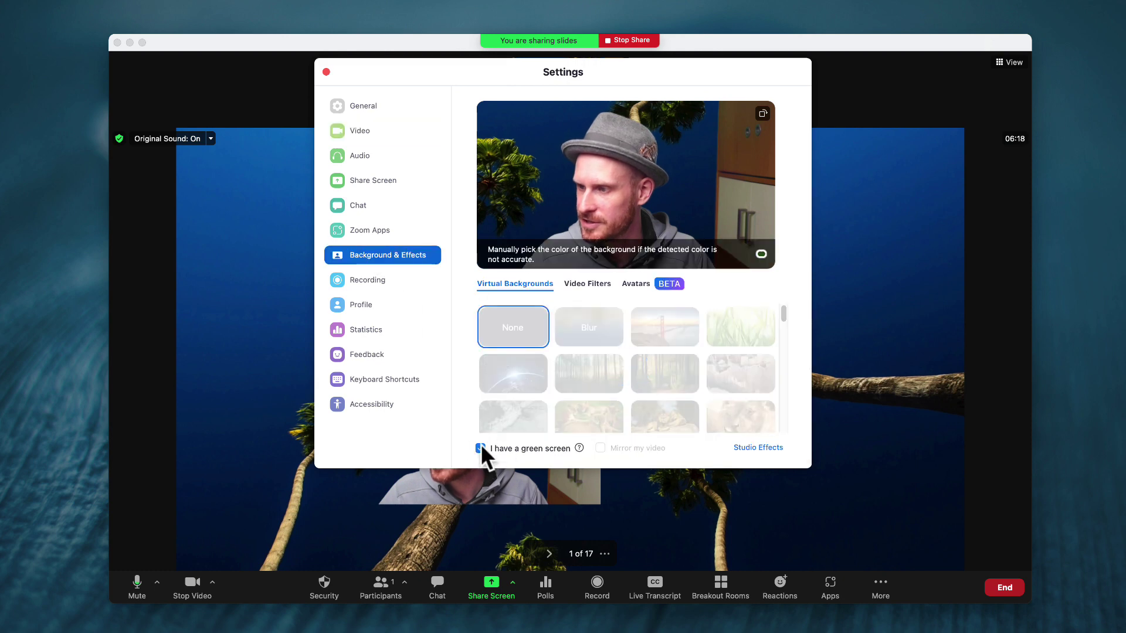
left_click(326, 72)
left_click_drag(464, 422, 750, 566)
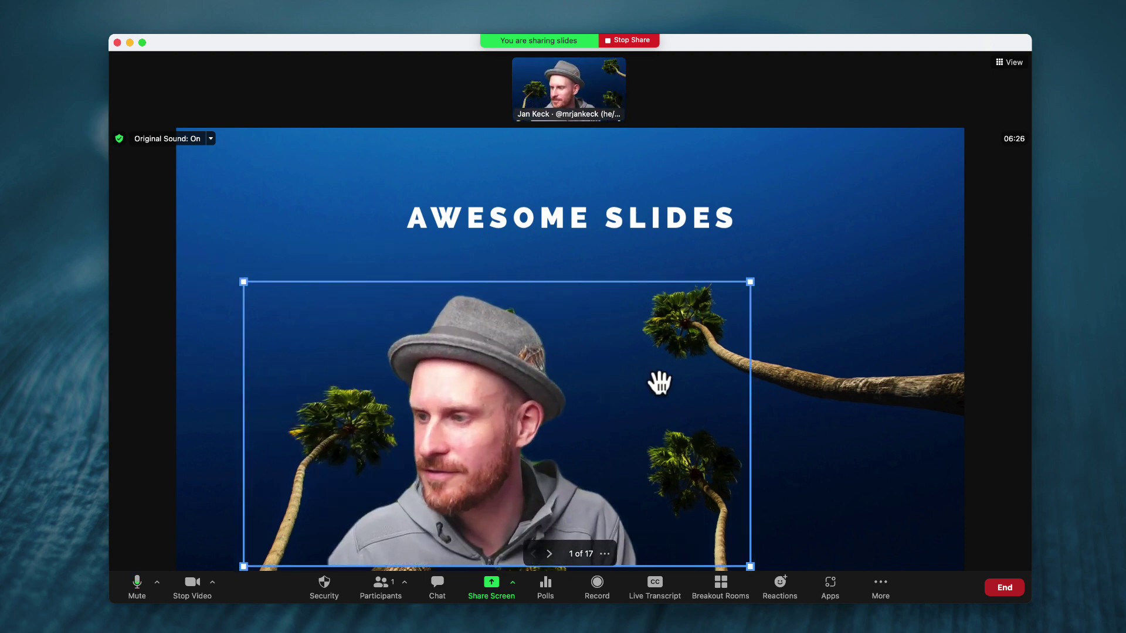
Resize the keyed presenter video to a mid-size box left of centre beneath the AWESOME SLIDES title.
left_click_drag(751, 282, 964, 161)
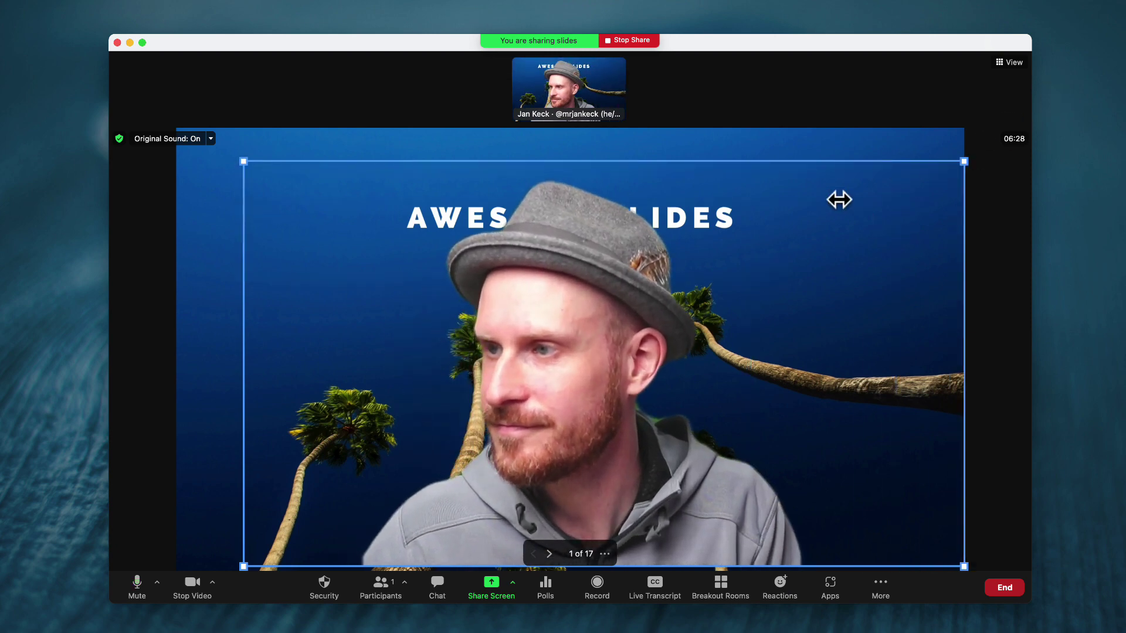
left_click_drag(243, 160, 118, 78)
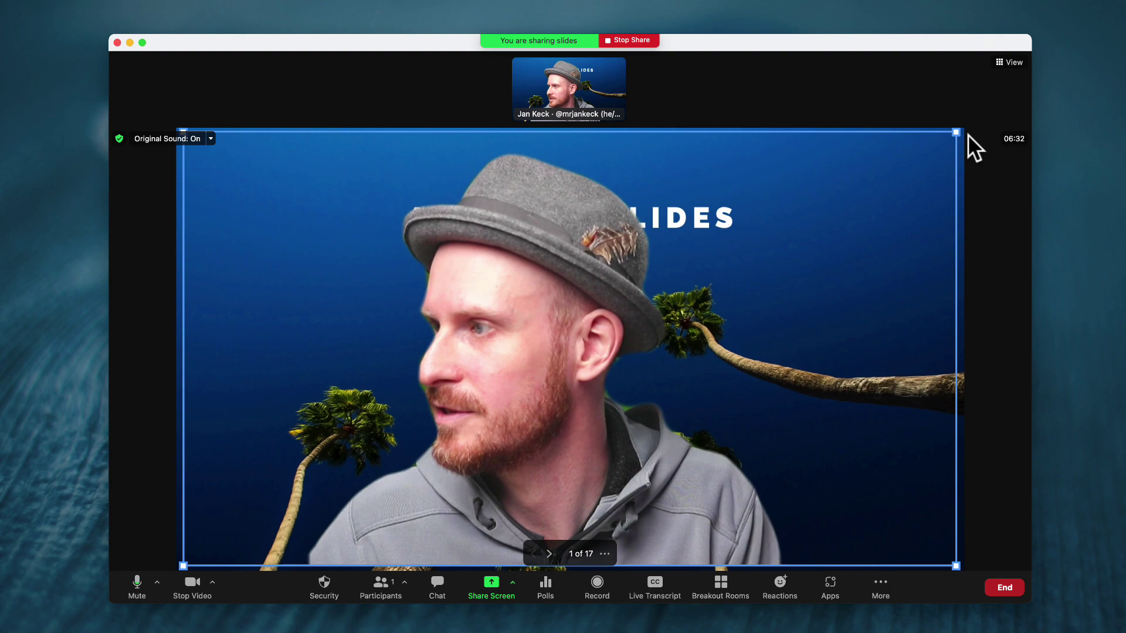
left_click_drag(956, 131, 1002, 115)
left_click_drag(530, 316, 546, 317)
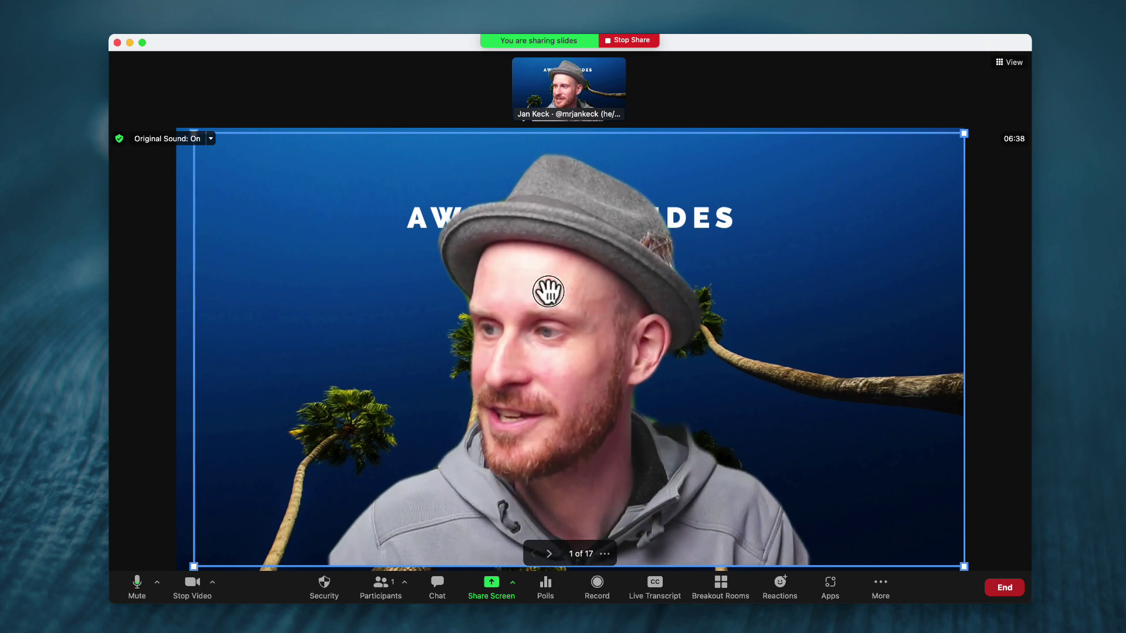
left_click_drag(968, 136, 674, 202)
left_click_drag(391, 431, 413, 394)
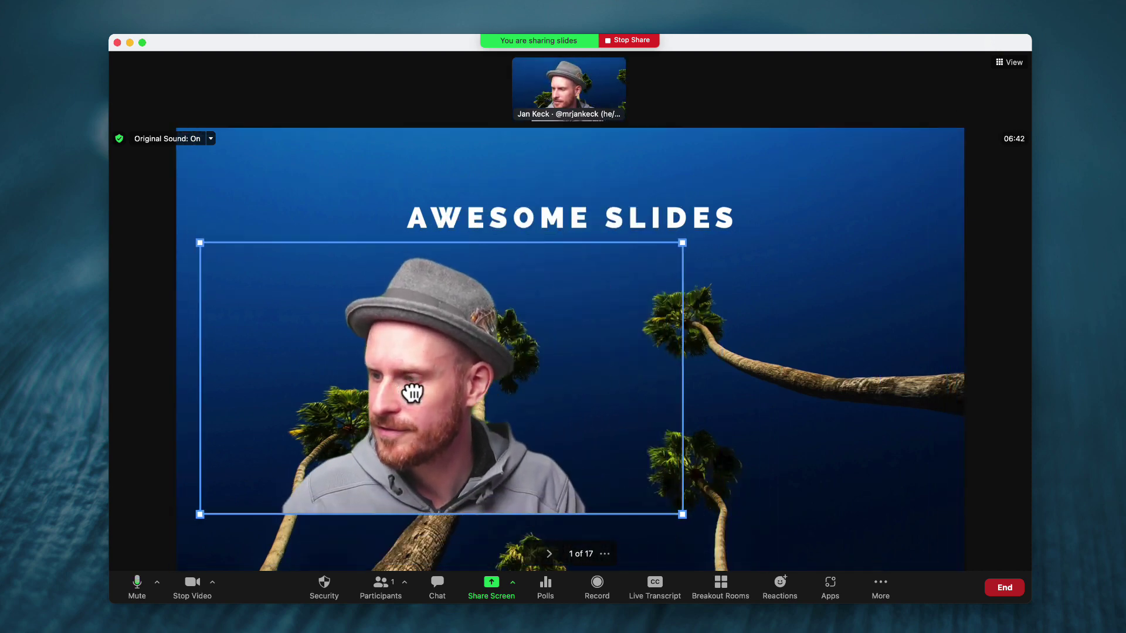
Step to slide 2 and back to slide 1, then shift the presenter video right and down.
left_click(549, 554)
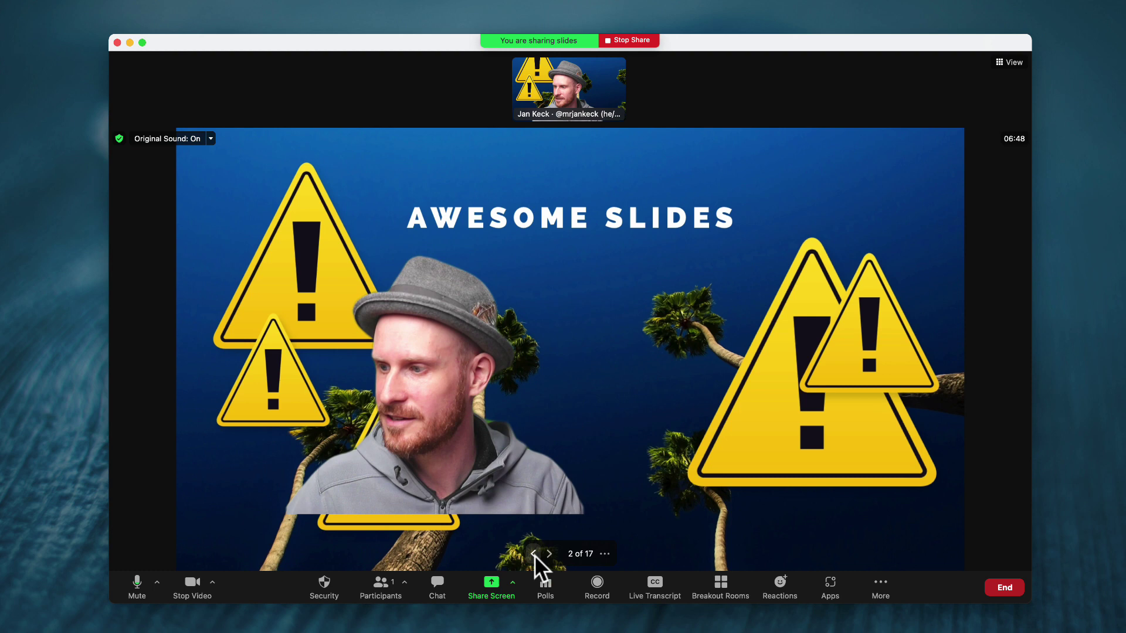
left_click(533, 554)
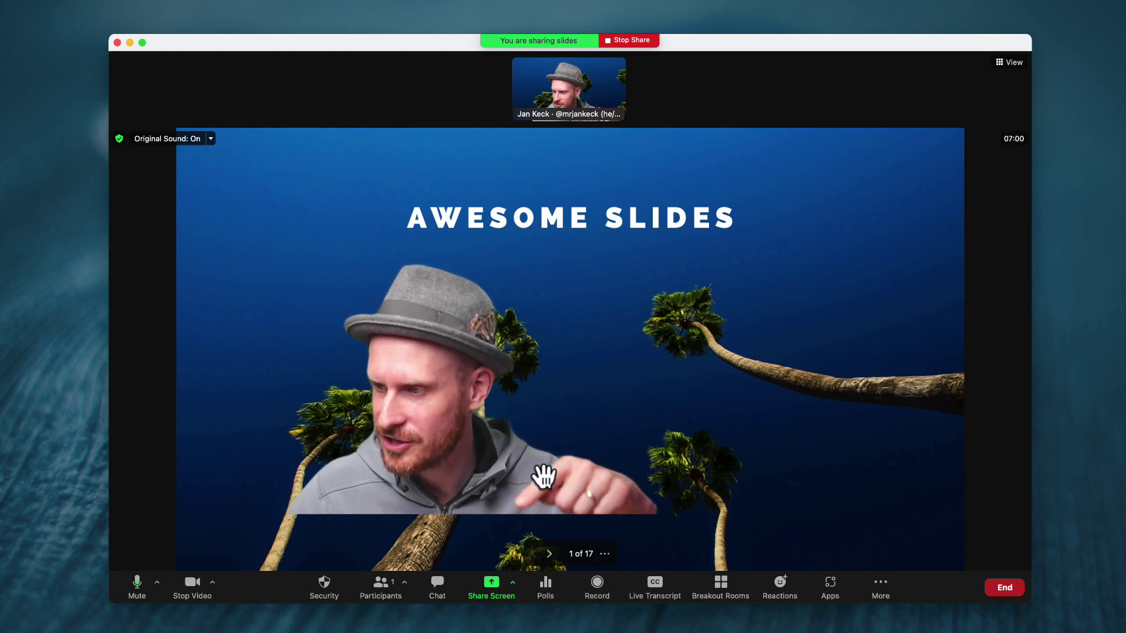
left_click_drag(544, 476, 624, 535)
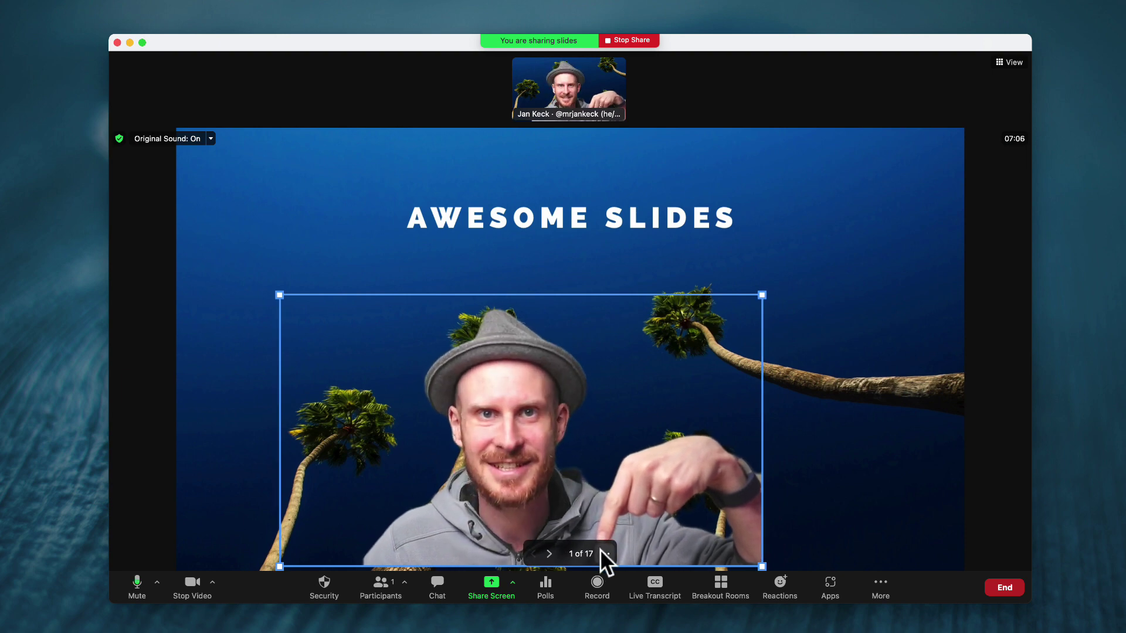
Shrink the presenter video slightly with Resize My Video, then use Split Video from Slides to give it its own thumbnail.
left_click(601, 553)
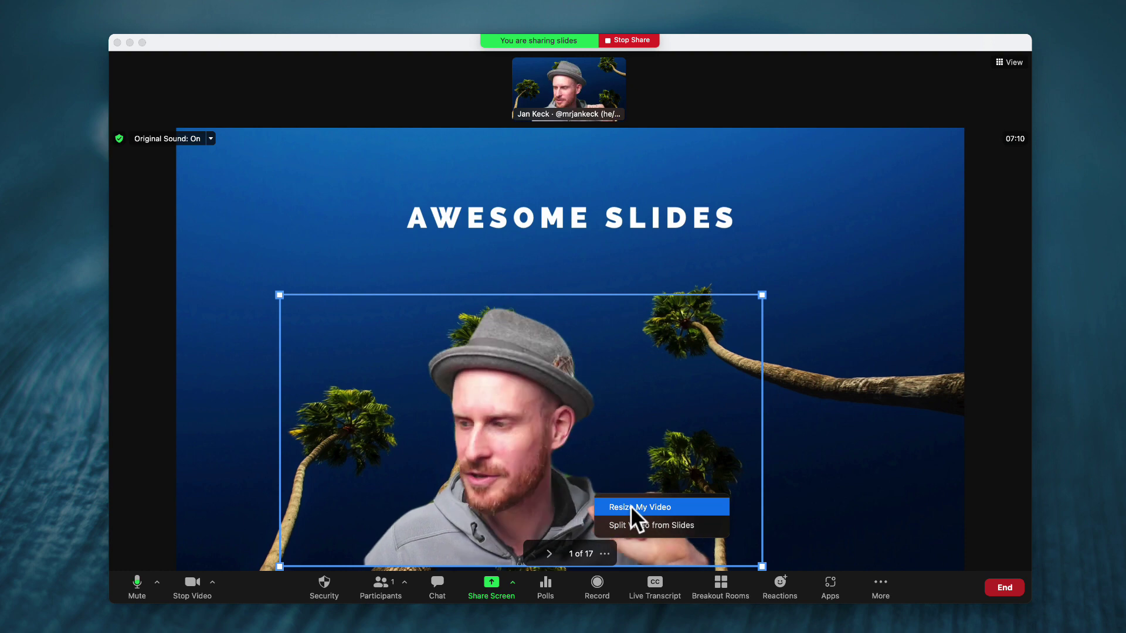
left_click(686, 507)
left_click_drag(762, 296, 809, 301)
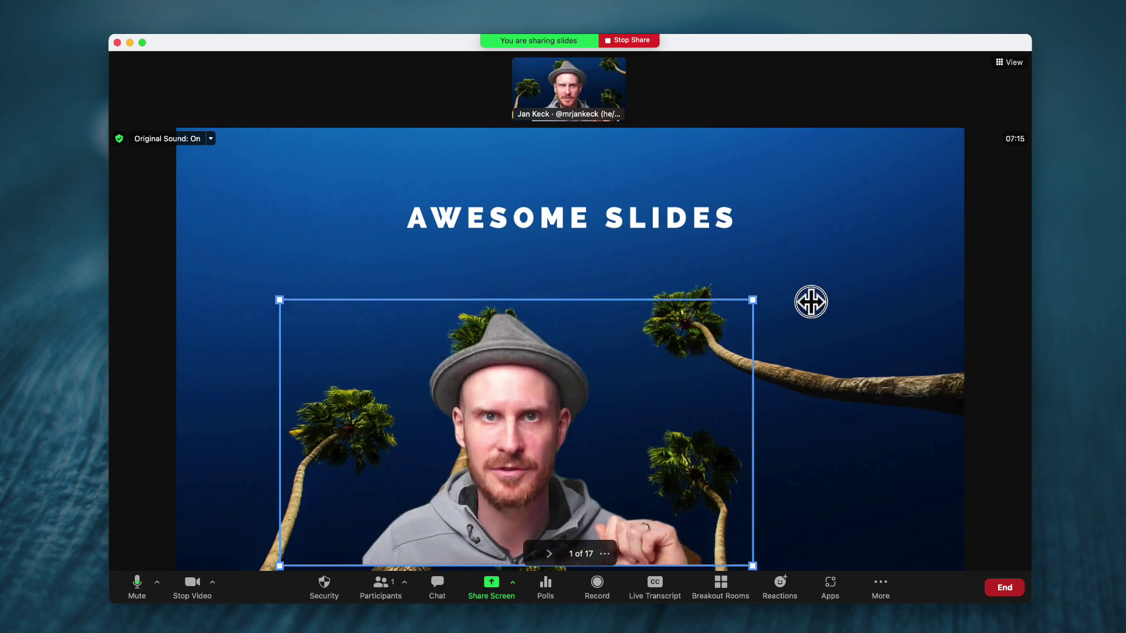
left_click(605, 553)
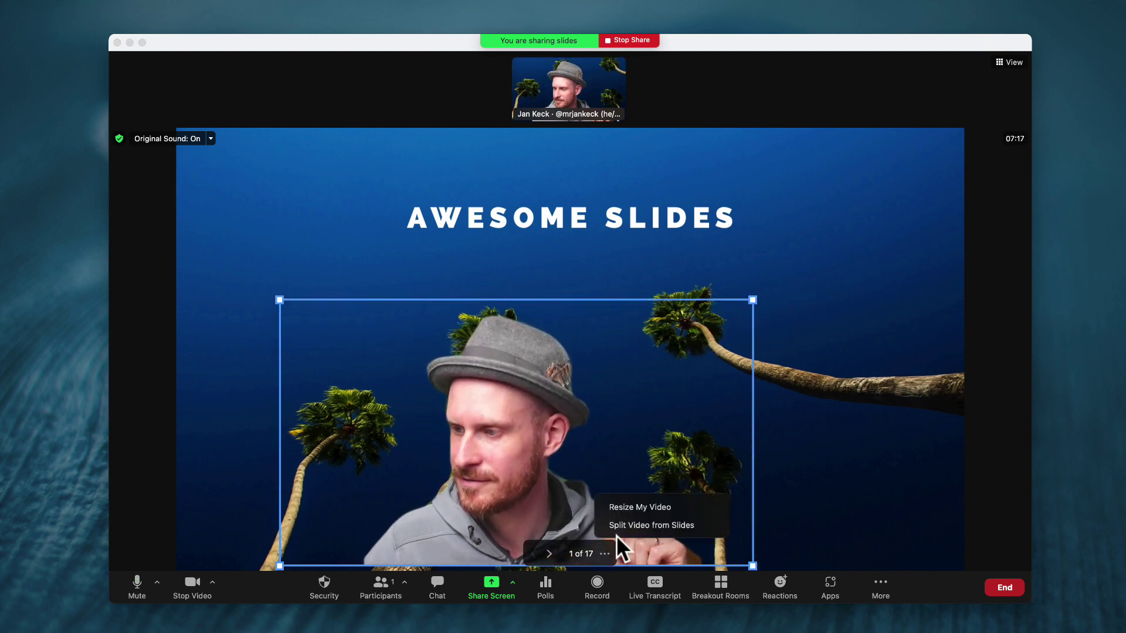
left_click(664, 523)
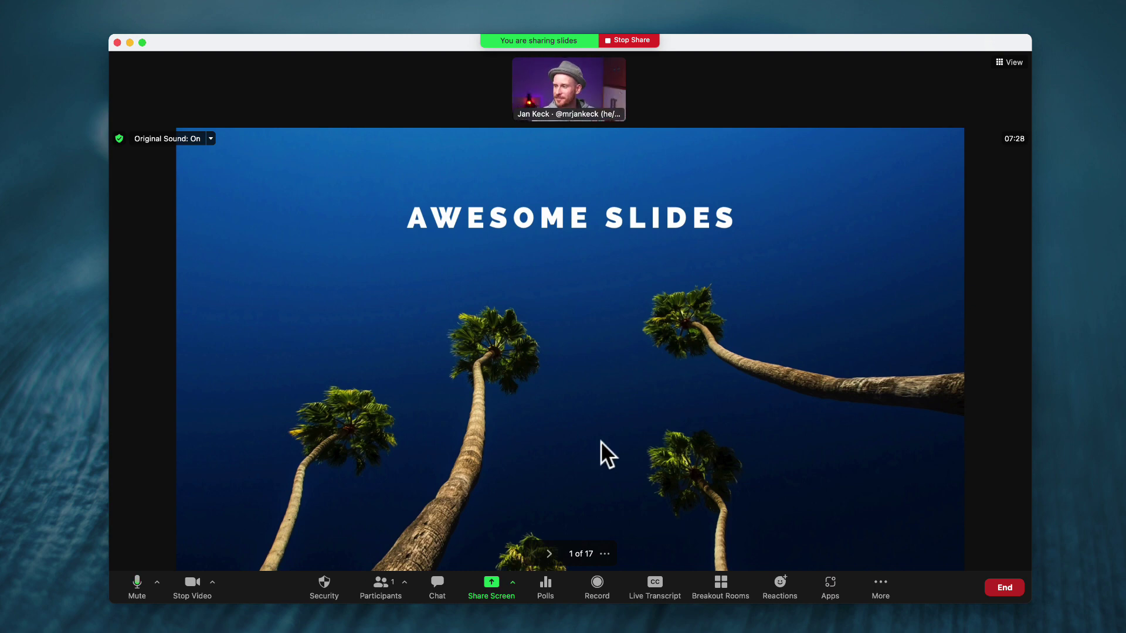
Use Merge Video and Slides to place the presenter back over slide 1.
left_click(605, 550)
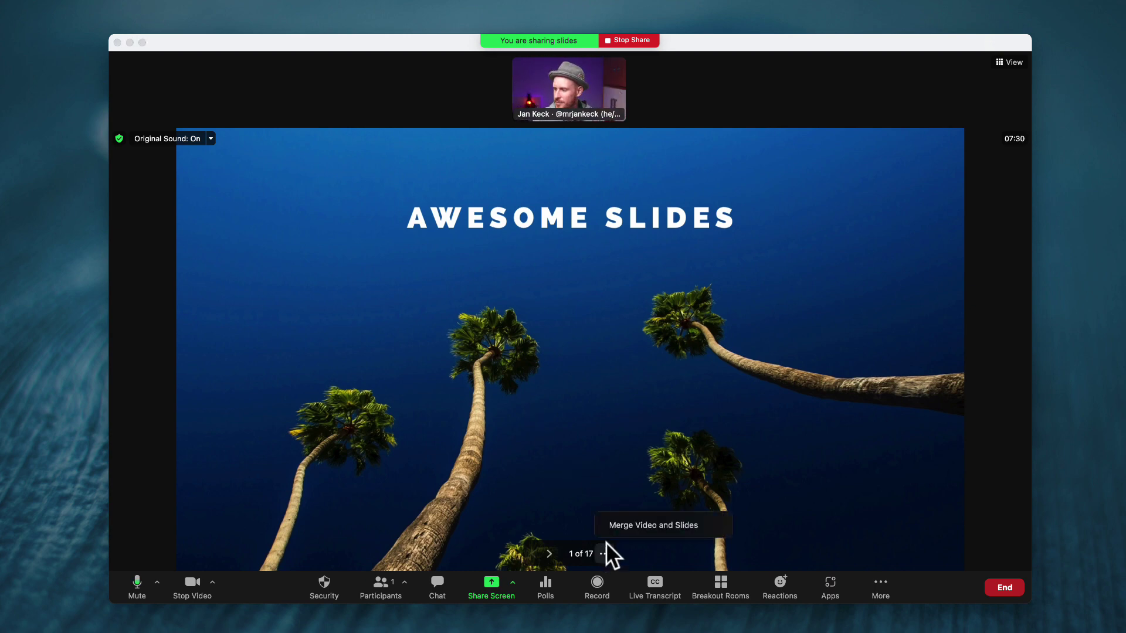
left_click(677, 524)
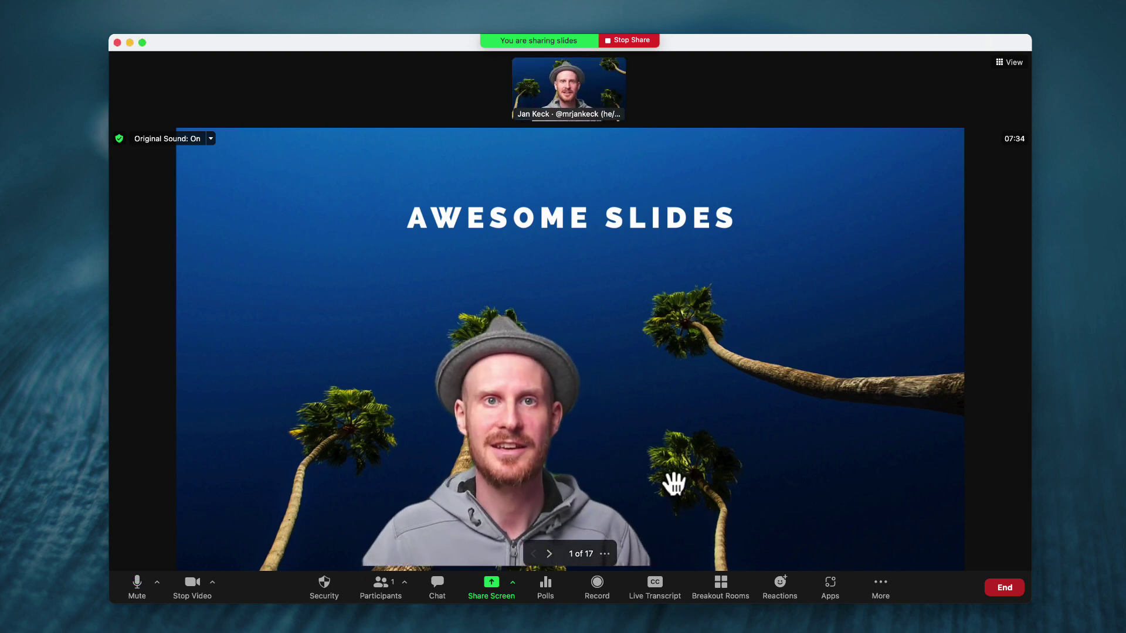